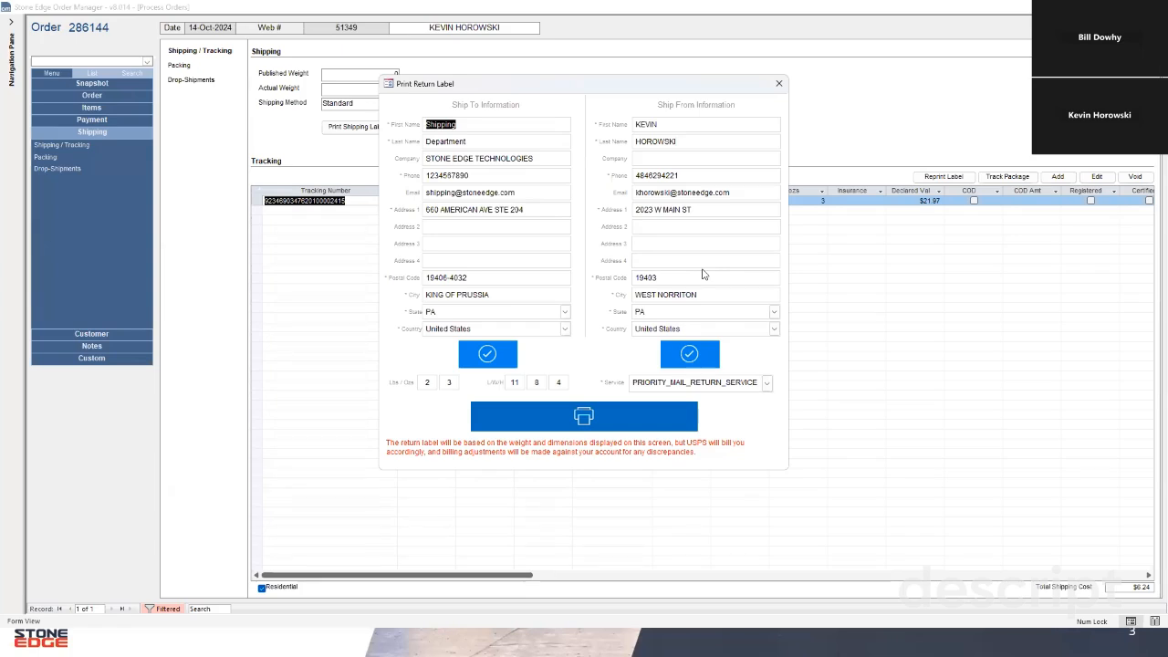
# Step: Set the return label's weight to 2 lb 1 oz and its service to USPS_GROUND_ADVANTAGE_RETURN_SERVICE
pyautogui.click(454, 382)
pyautogui.press('BackSpace')
pyautogui.write('1')
pyautogui.click(425, 387)
pyautogui.doubleClick(425, 387)
pyautogui.write('3')
pyautogui.click(767, 386)
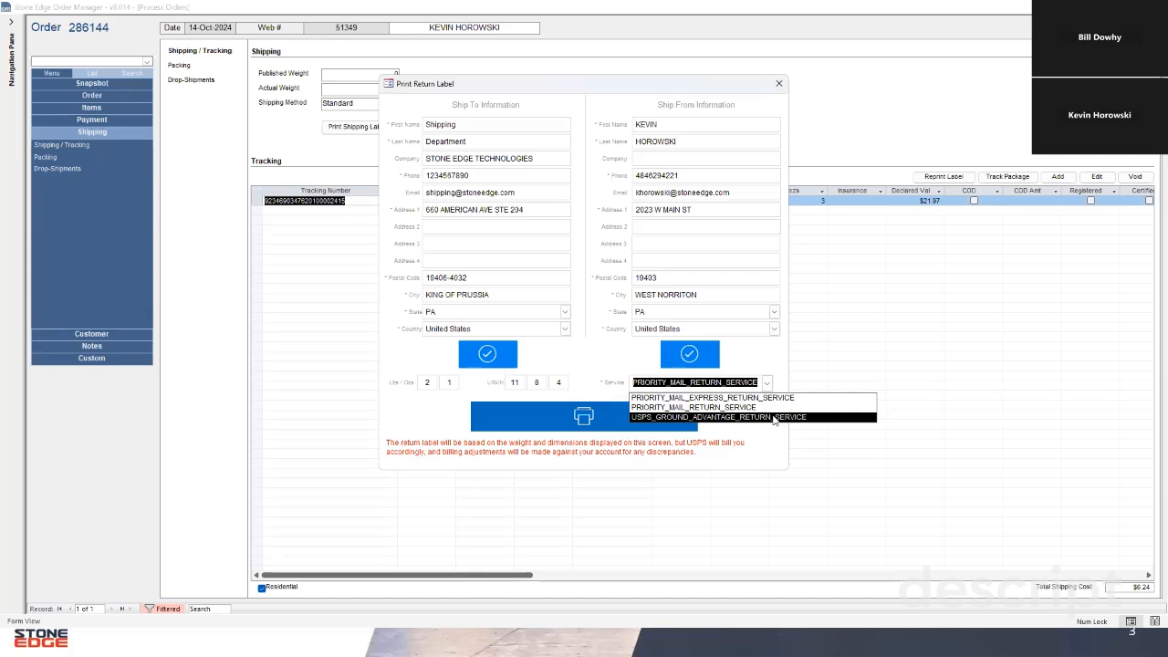
pyautogui.click(772, 418)
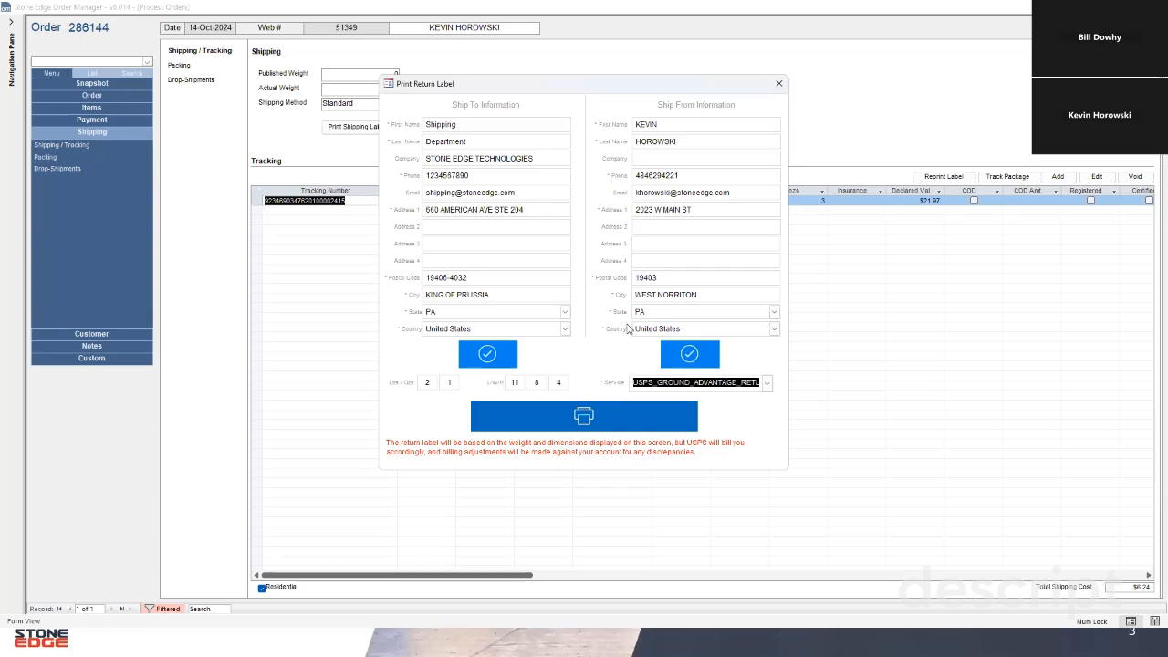
# Step: Print the return label and choose to email the customer
pyautogui.click(583, 421)
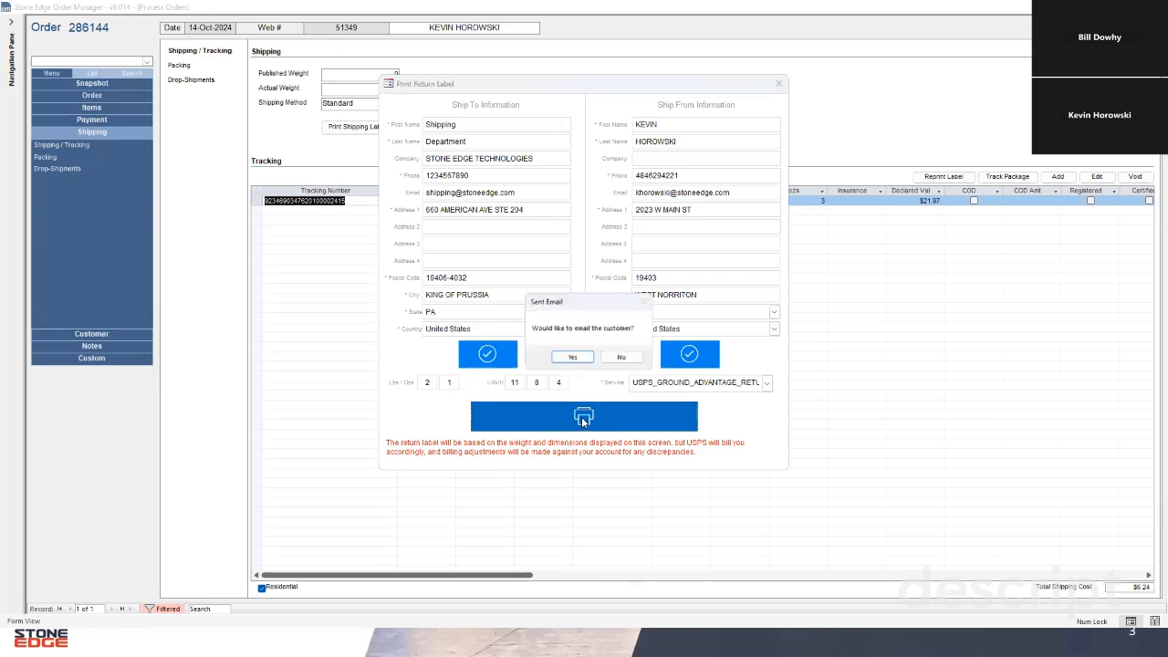
pyautogui.click(571, 358)
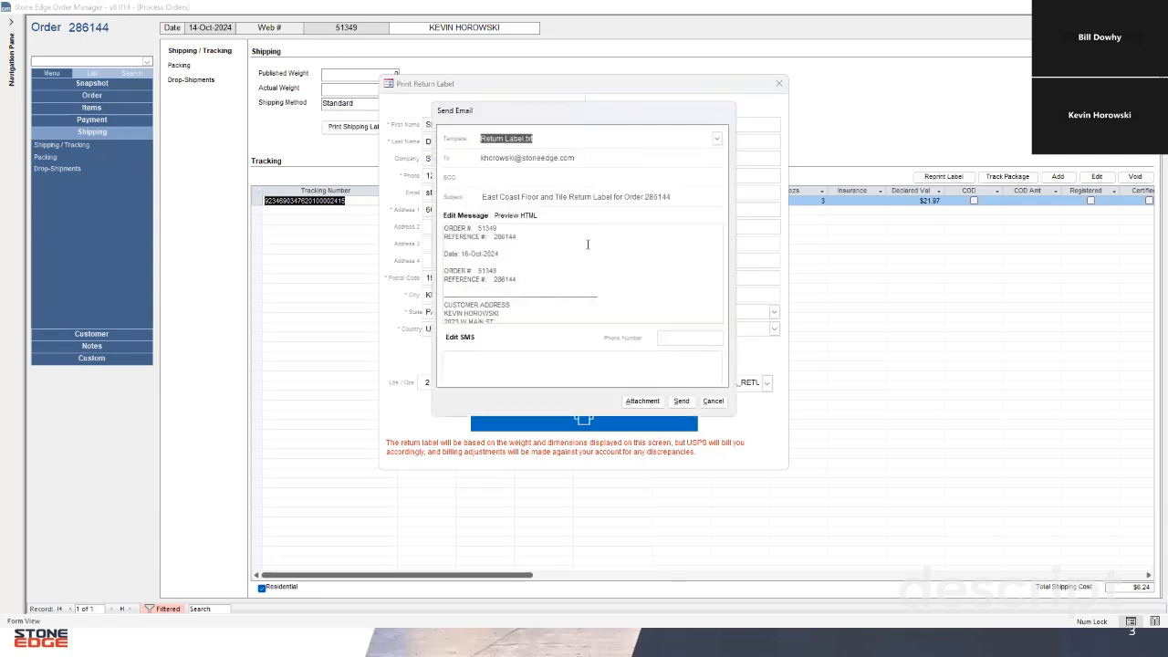
# Step: Read through the return label email's message down to the label link, and cancel the email without sending it
pyautogui.click(638, 242)
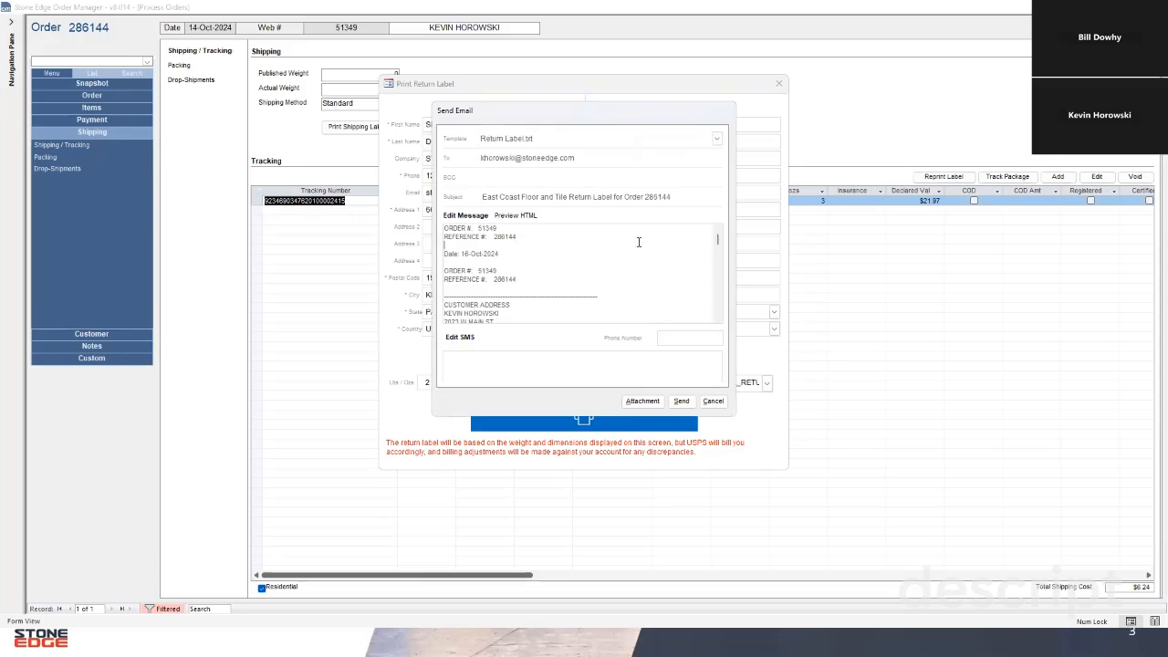
pyautogui.click(717, 321)
pyautogui.click(717, 321)
pyautogui.click(717, 321)
pyautogui.click(717, 322)
pyautogui.click(718, 322)
pyautogui.click(717, 321)
pyautogui.click(717, 321)
pyautogui.click(717, 321)
pyautogui.click(717, 322)
pyautogui.click(718, 321)
pyautogui.click(717, 322)
pyautogui.click(717, 321)
pyautogui.click(717, 322)
pyautogui.click(717, 322)
pyautogui.click(717, 321)
pyautogui.click(717, 321)
pyautogui.click(718, 322)
pyautogui.click(717, 321)
pyautogui.click(718, 321)
pyautogui.click(717, 321)
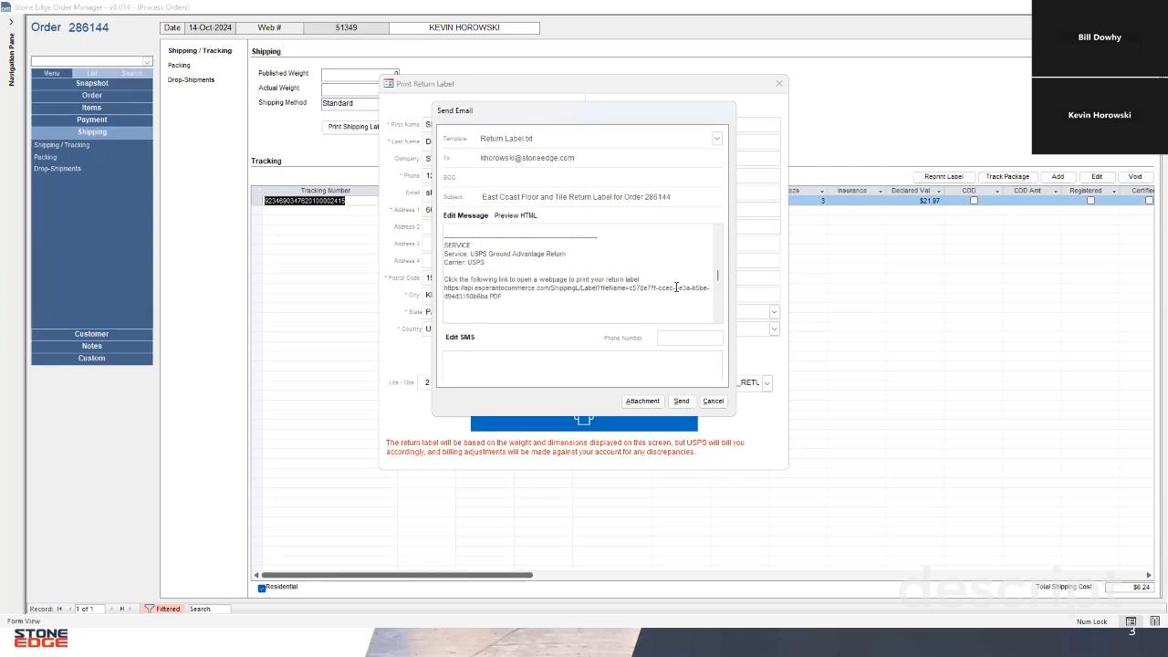
pyautogui.click(713, 401)
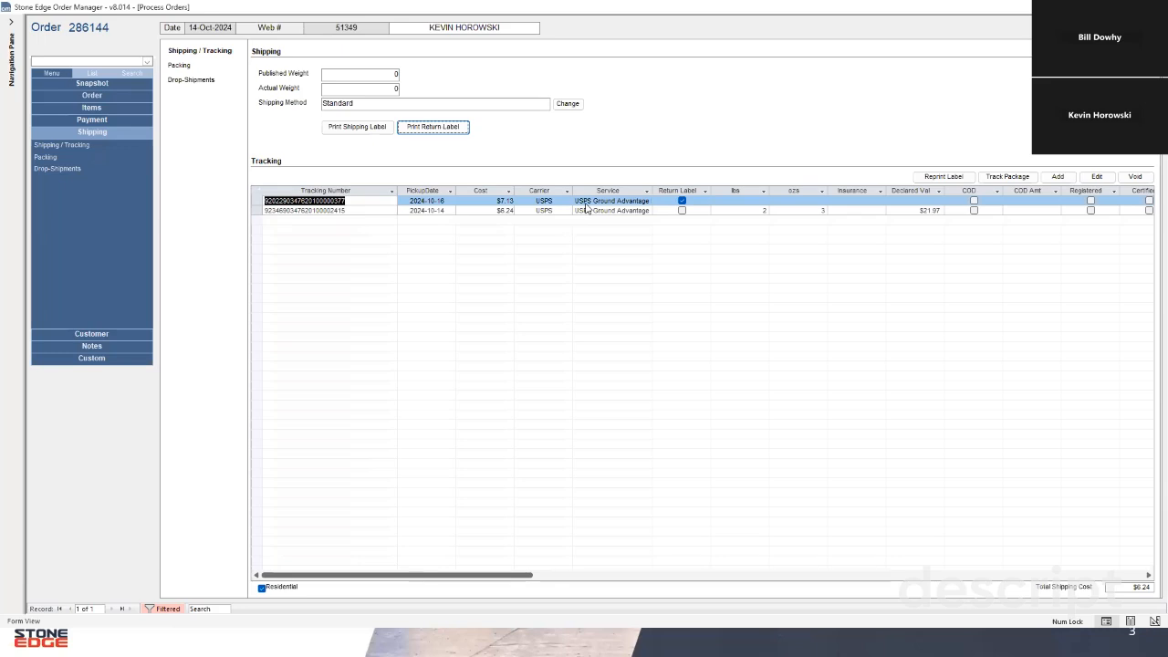
# Step: Request a reprint of the tracking entry marked as Return Label to copy the label's URL to the clipboard
pyautogui.click(682, 190)
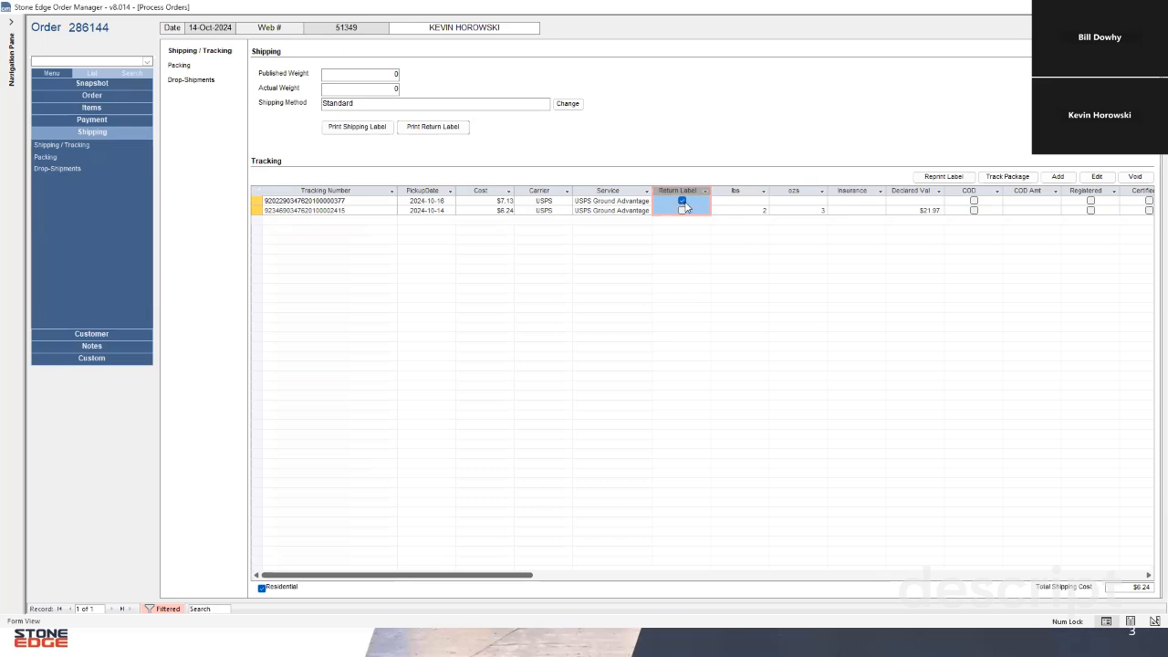
pyautogui.click(319, 202)
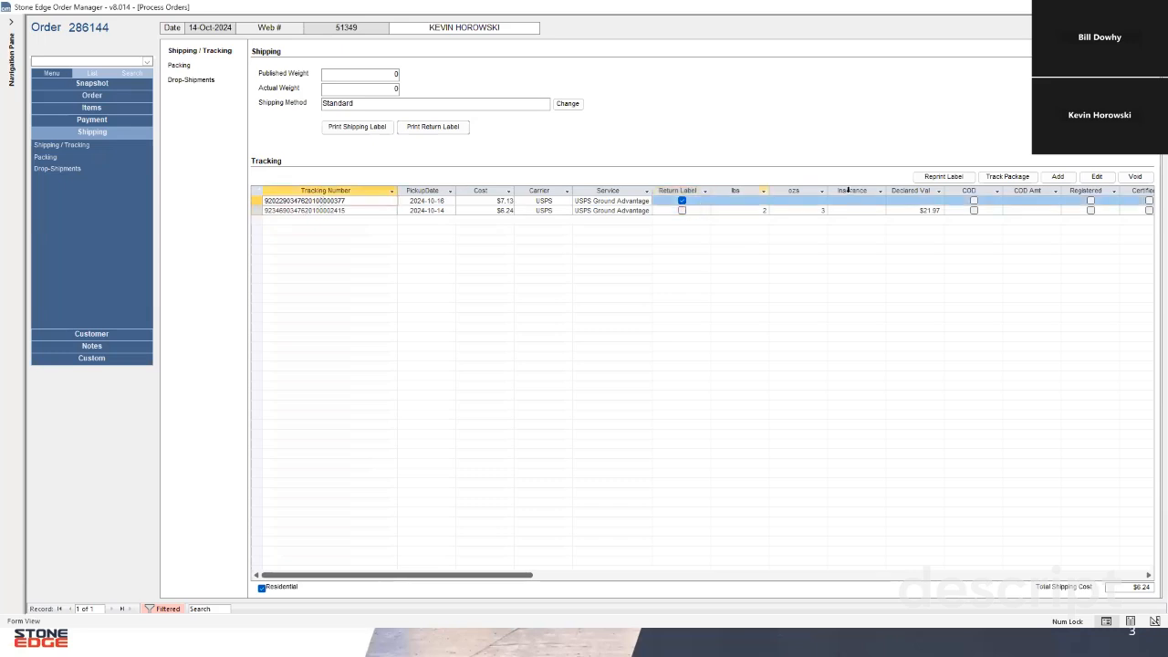
pyautogui.click(933, 179)
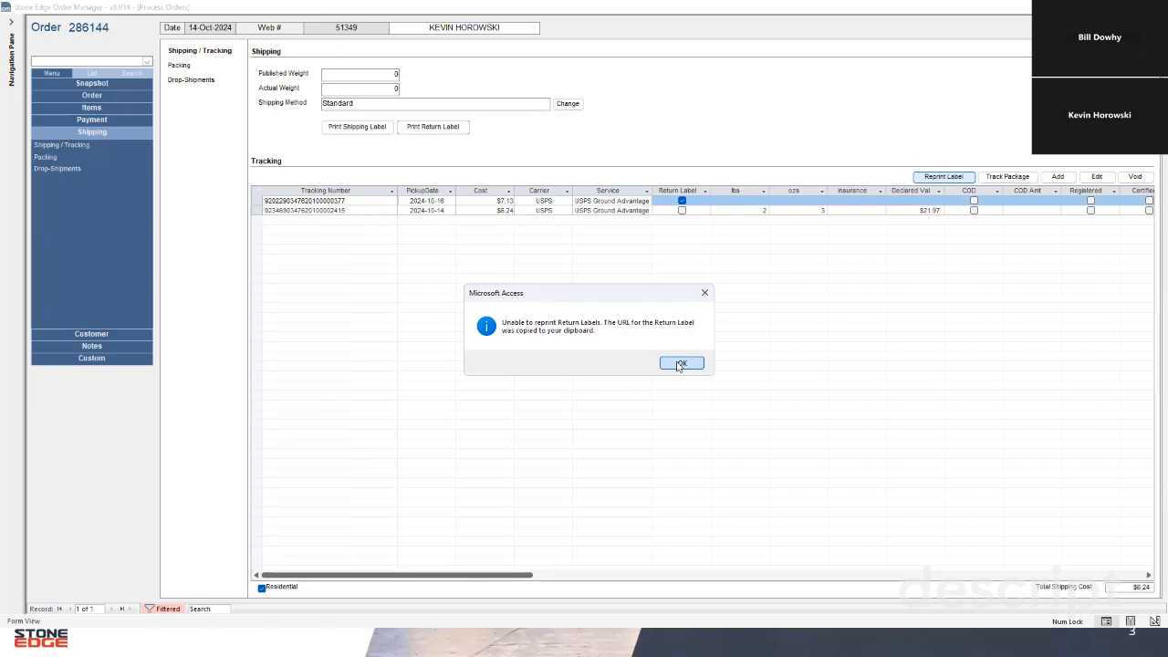
pyautogui.click(680, 364)
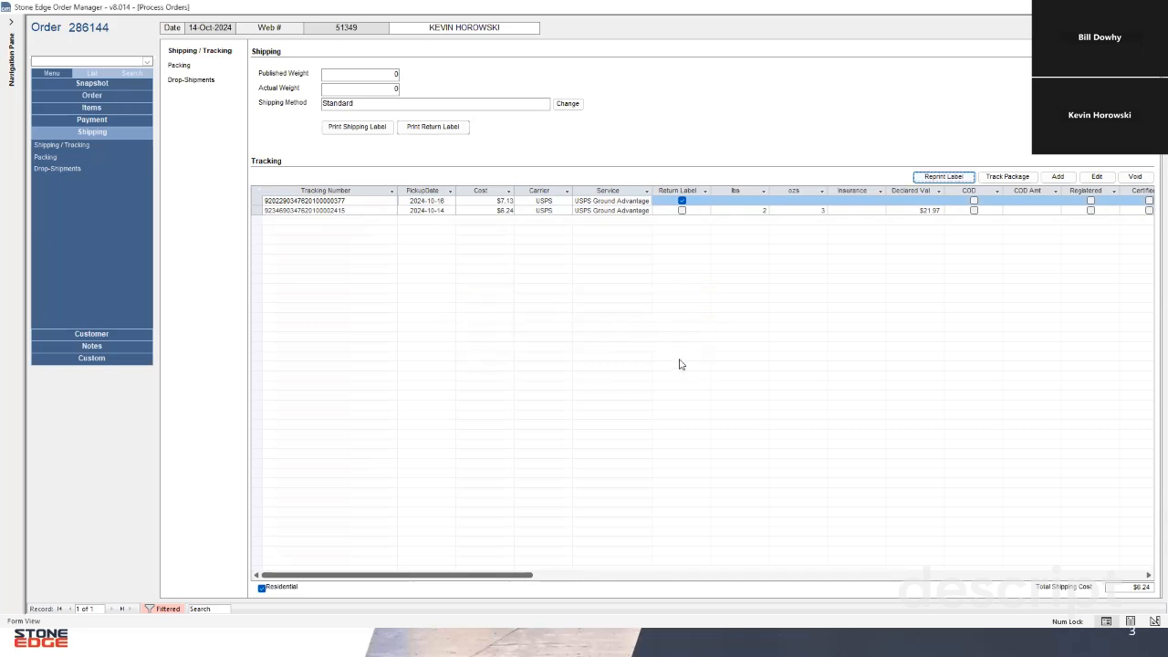
# Step: Switch to the PowerPoint slide show and advance to the USPS Return Labels slide
pyautogui.hotkey('alt', 'Tab')
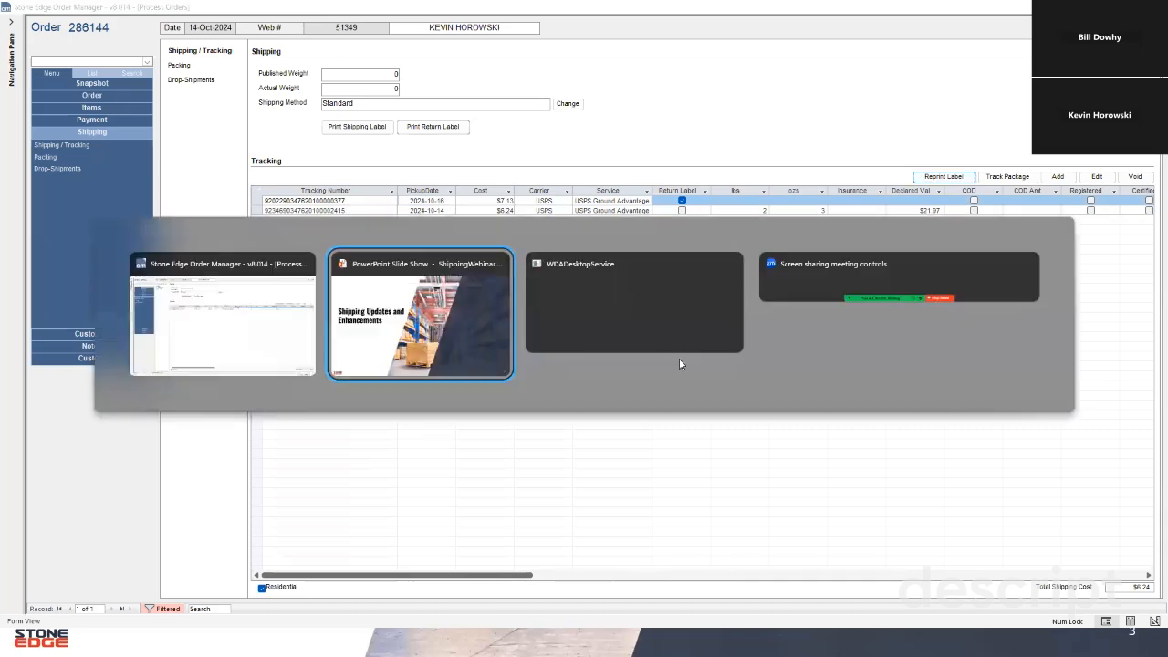
pyautogui.hotkey('alt', 'Tab')
pyautogui.hotkey('alt', 'Tab')
pyautogui.hotkey('alt', 'Tab')
pyautogui.hotkey('alt', 'Tab')
pyautogui.click(640, 267)
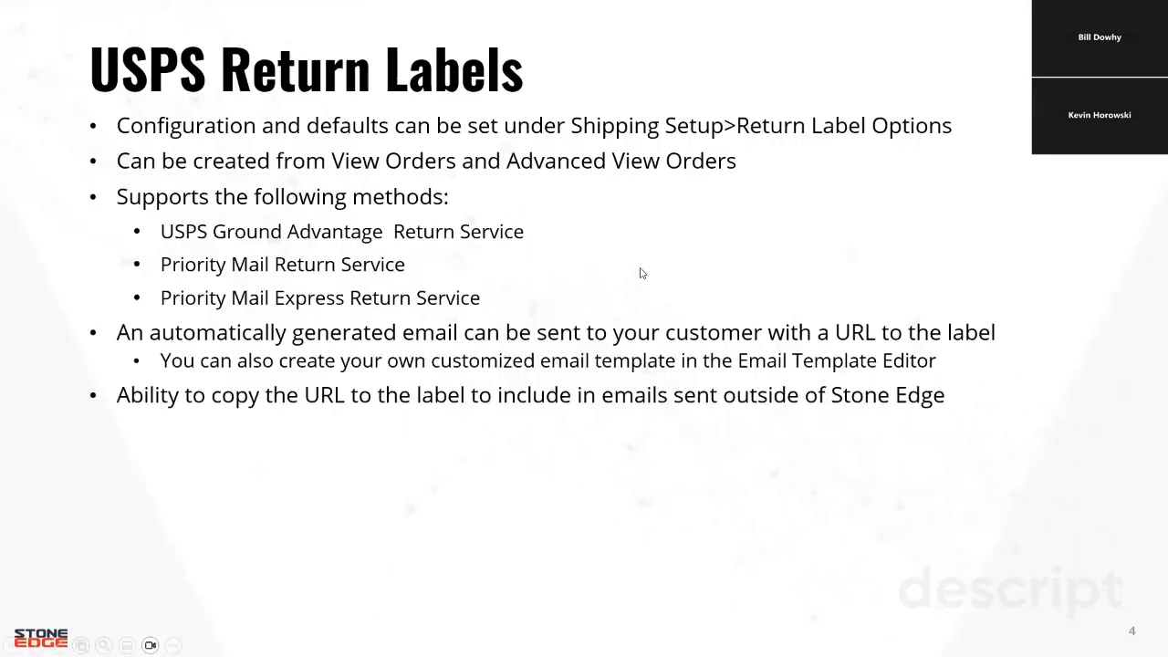